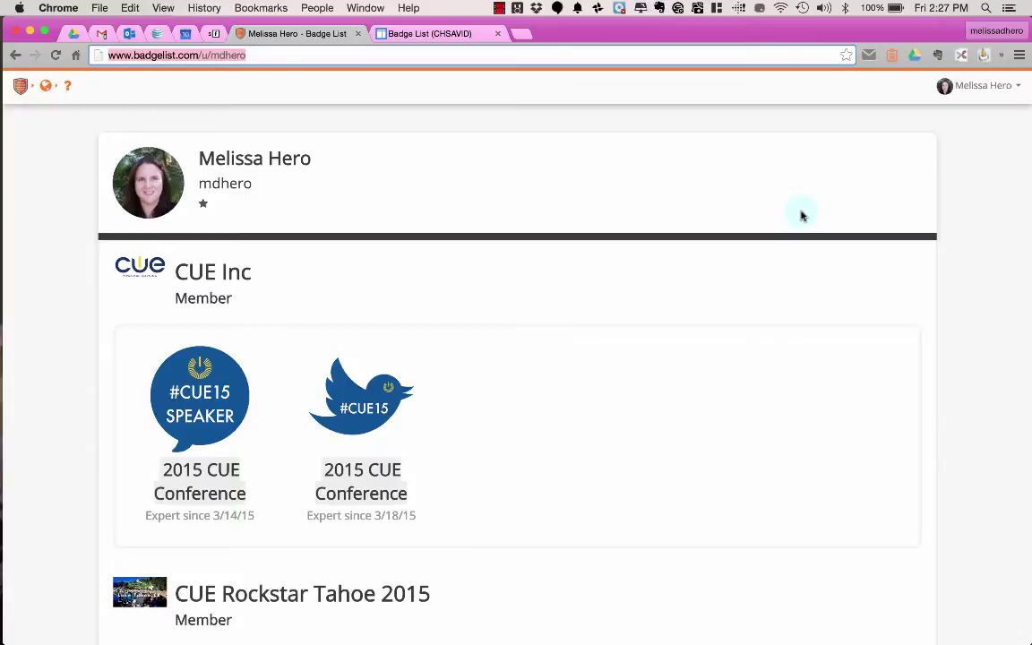
- Open the #CUE15 Speaker badge, view its sharing options, and close them
click(187, 405)
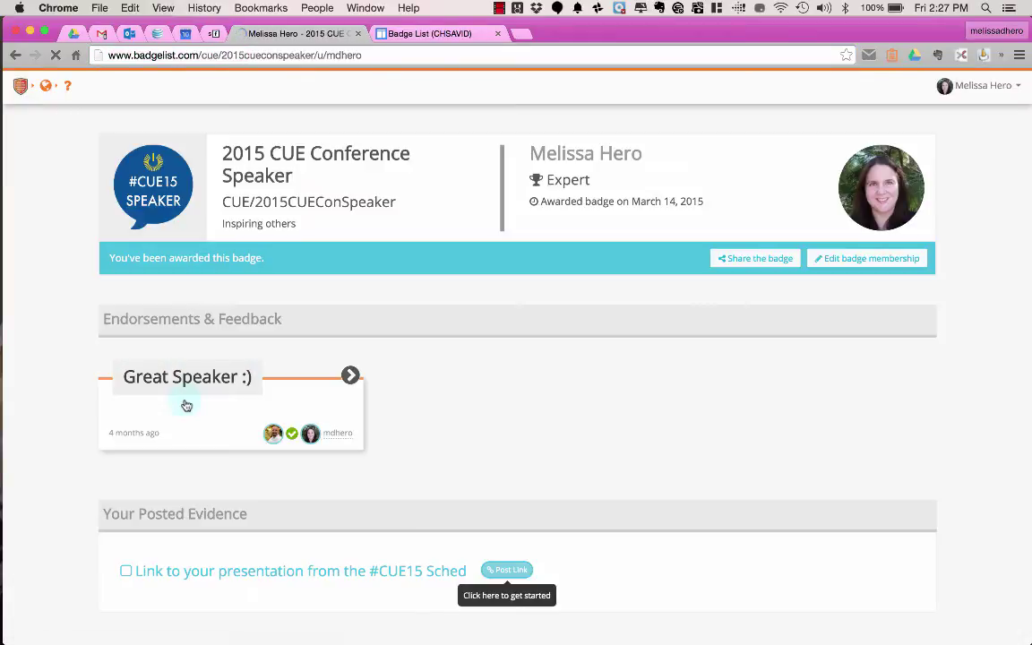
click(737, 259)
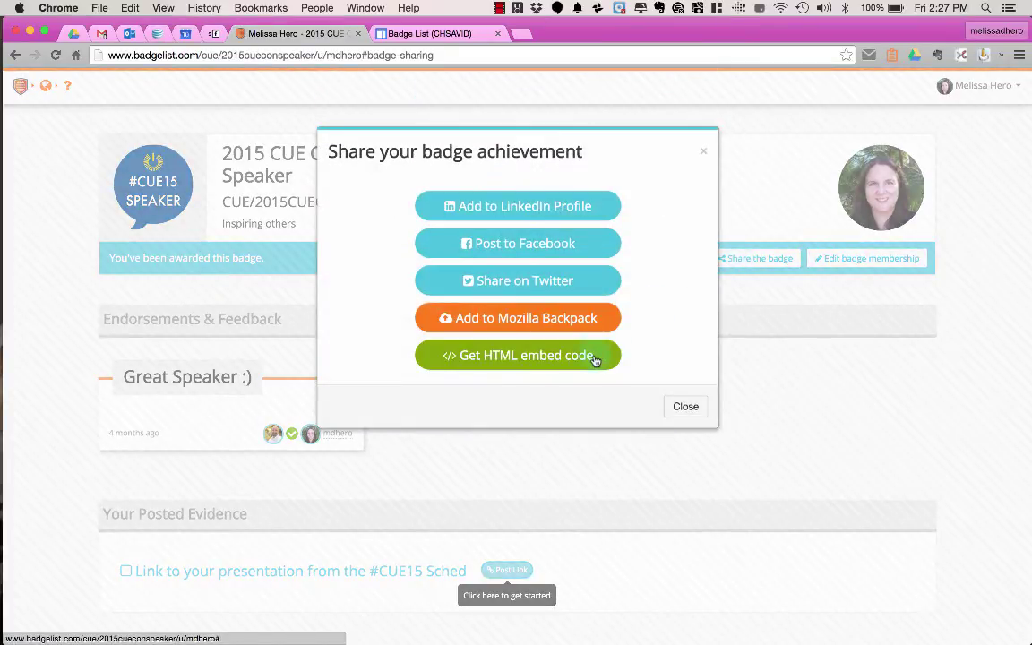
click(703, 151)
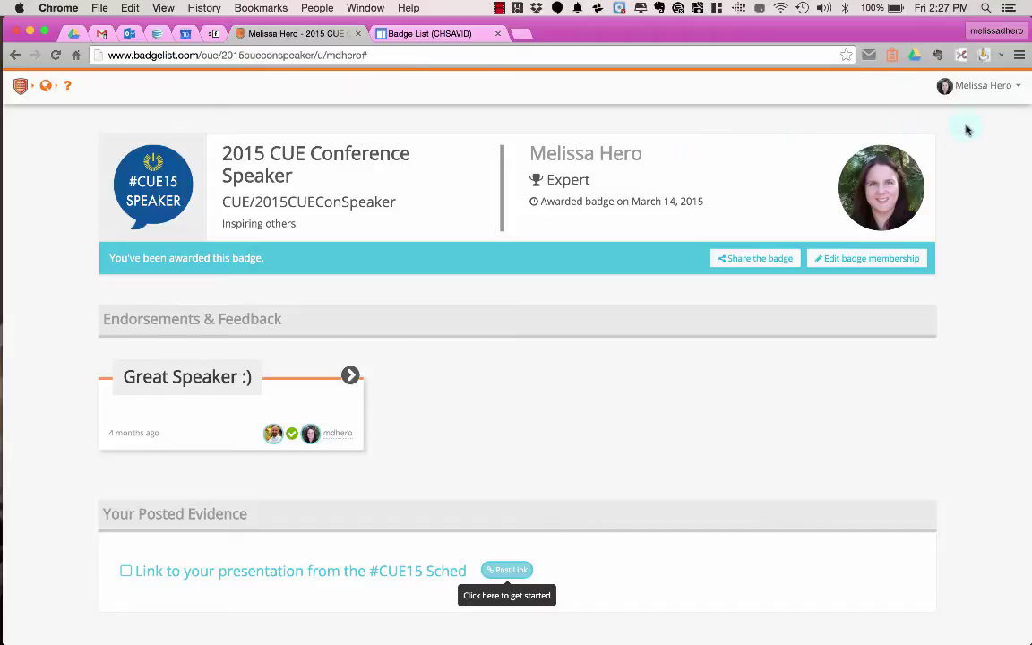
- Return to the account's badge profile page and copy its web address
click(1007, 90)
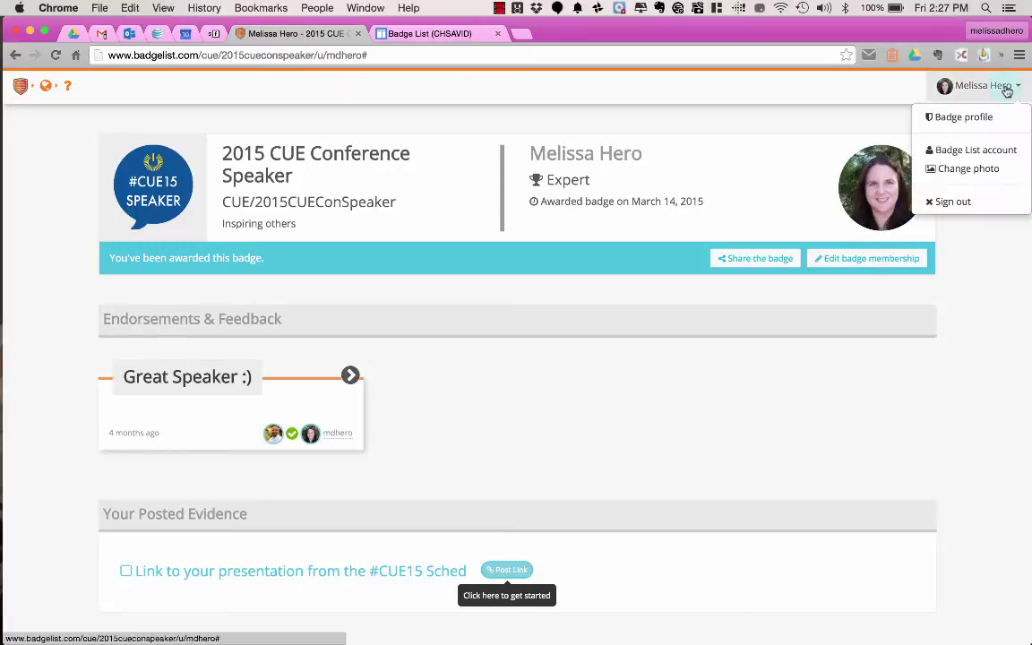
click(987, 119)
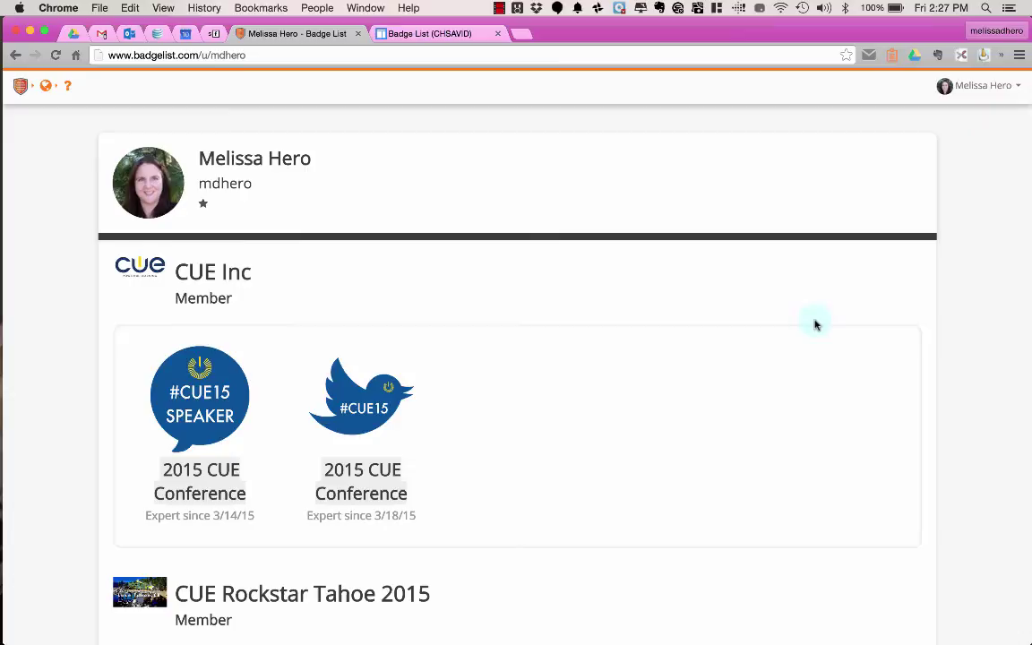
scroll(814, 322, down, 4)
scroll(815, 325, down, 5)
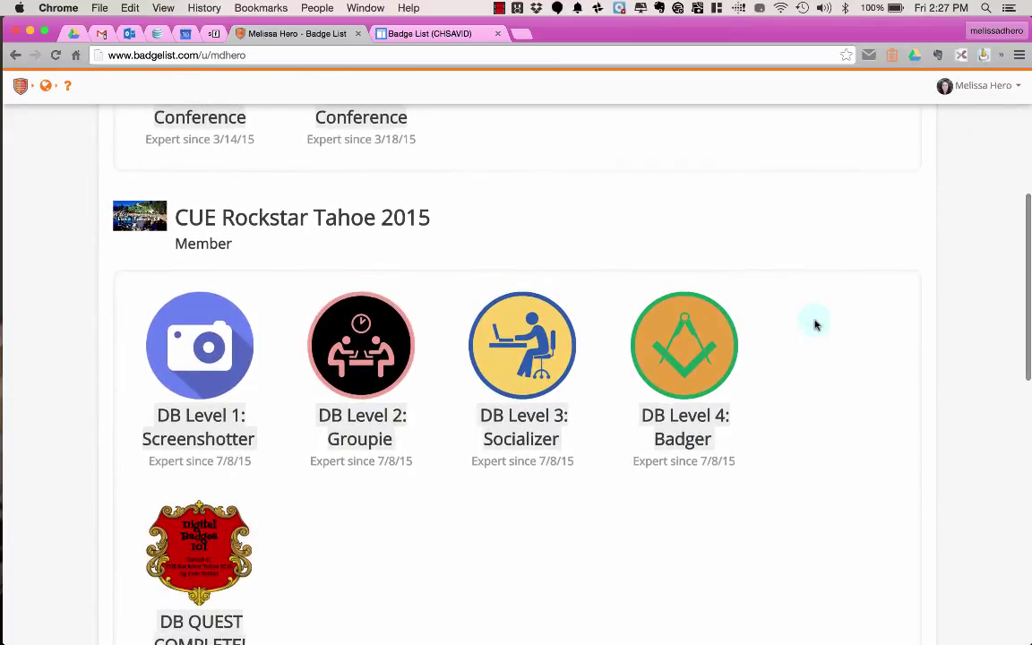
scroll(815, 325, up, 9)
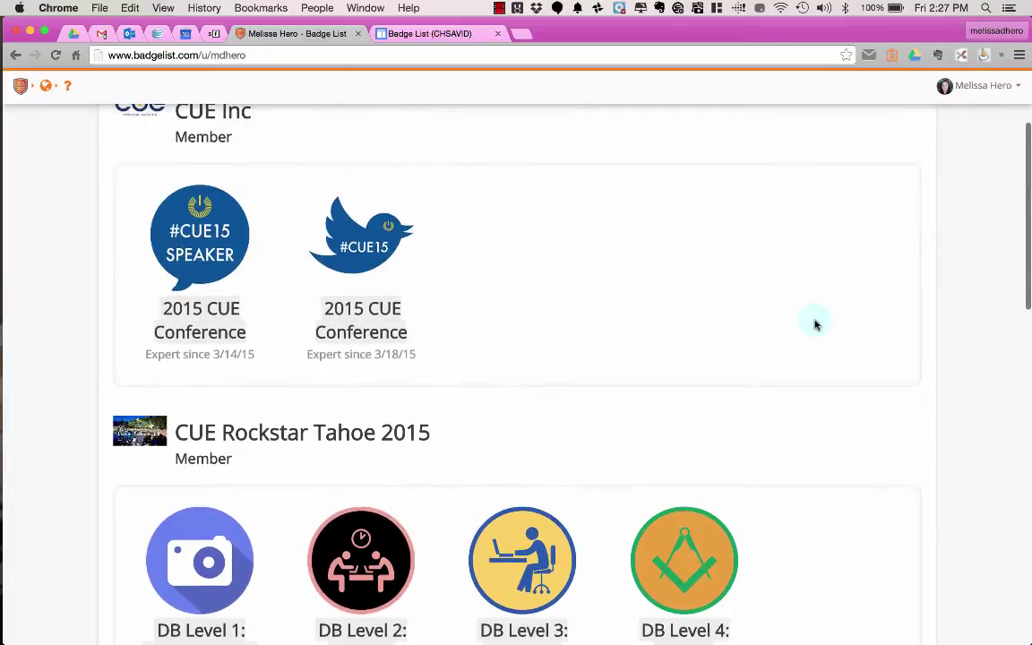
click(271, 53)
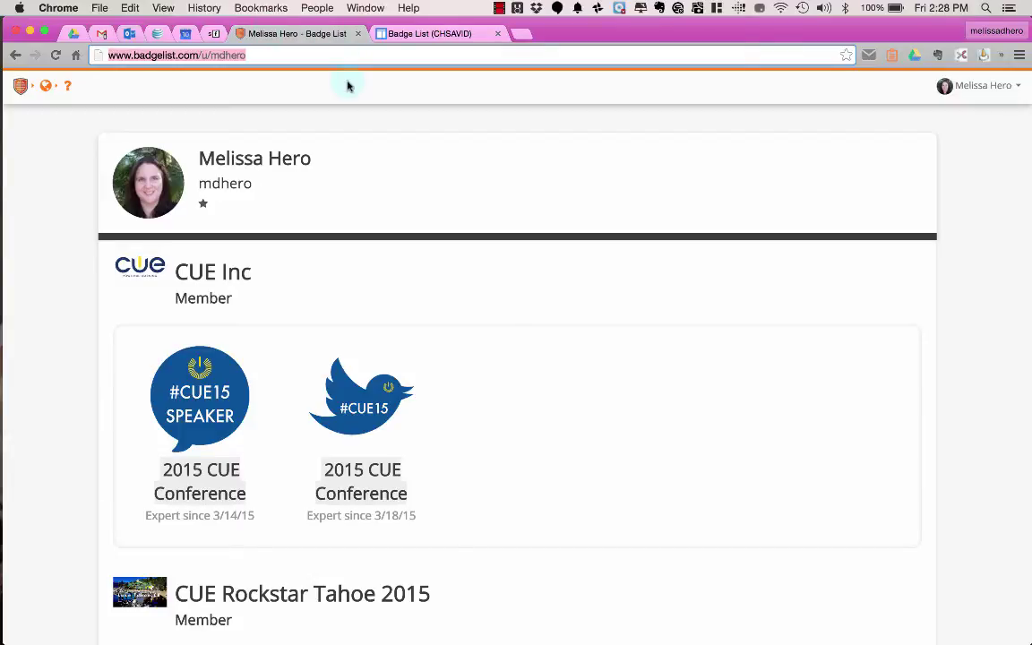
- Switch to Google Sites, start editing the Badge List page, and add the Include gadget (iframe)
click(412, 36)
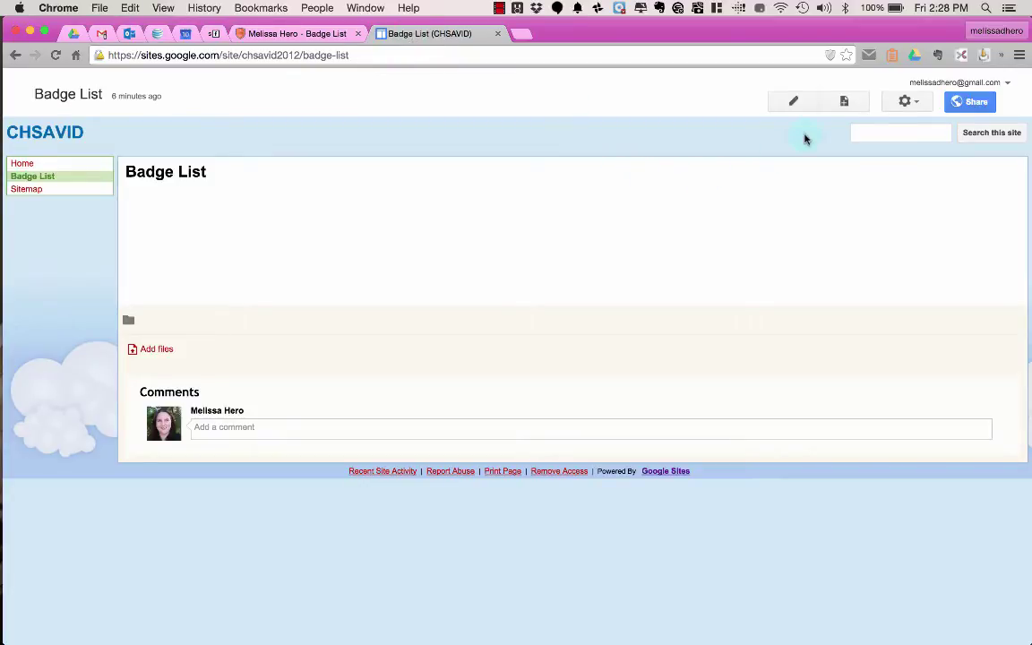
click(793, 102)
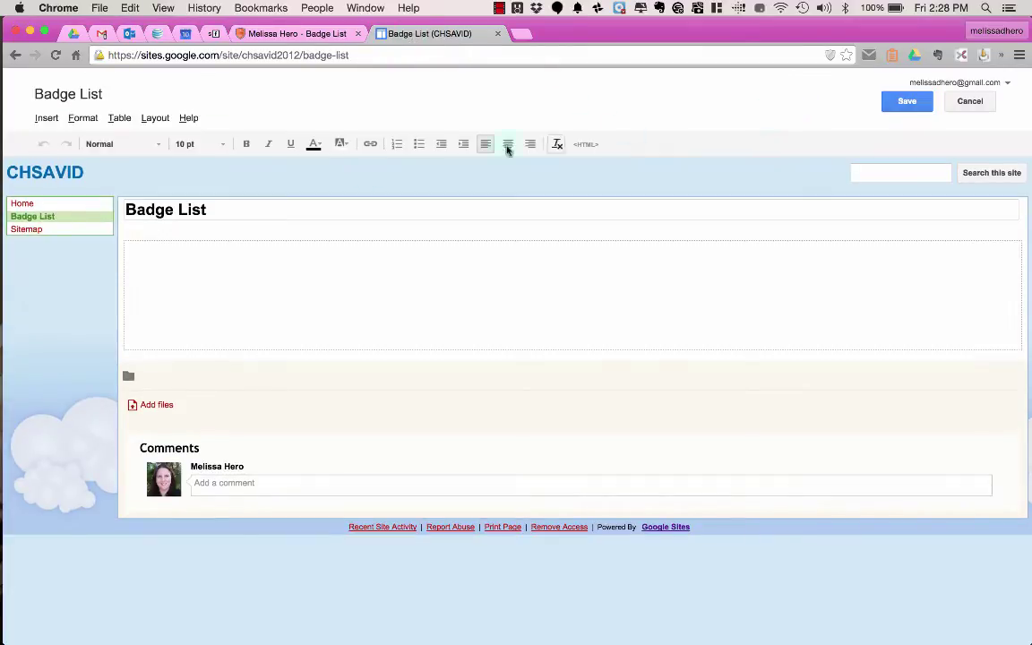
click(46, 118)
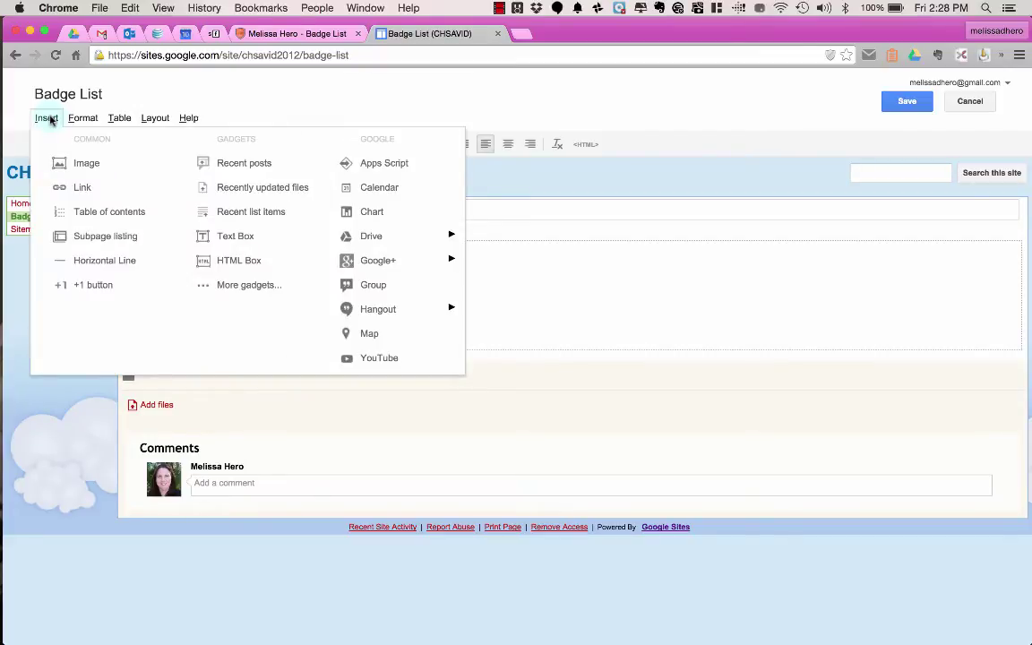
click(233, 287)
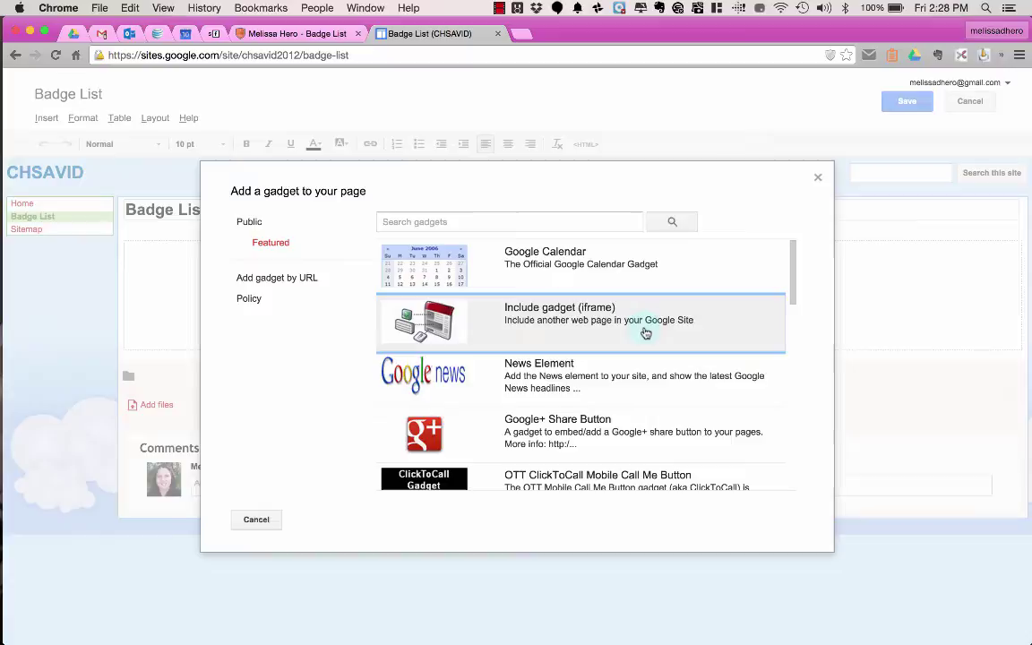
click(645, 332)
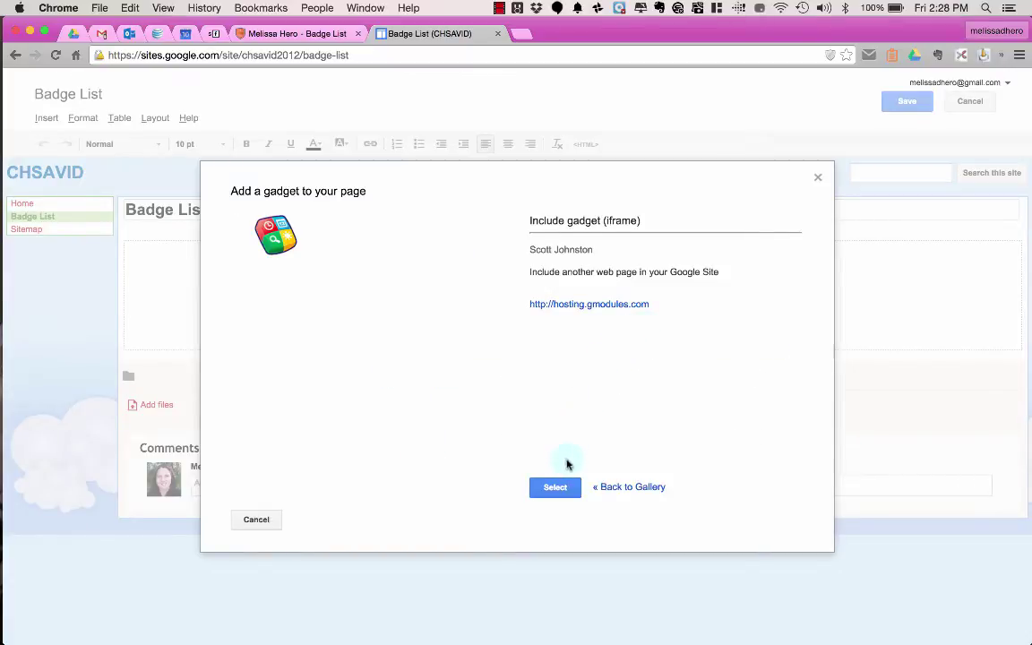
click(556, 487)
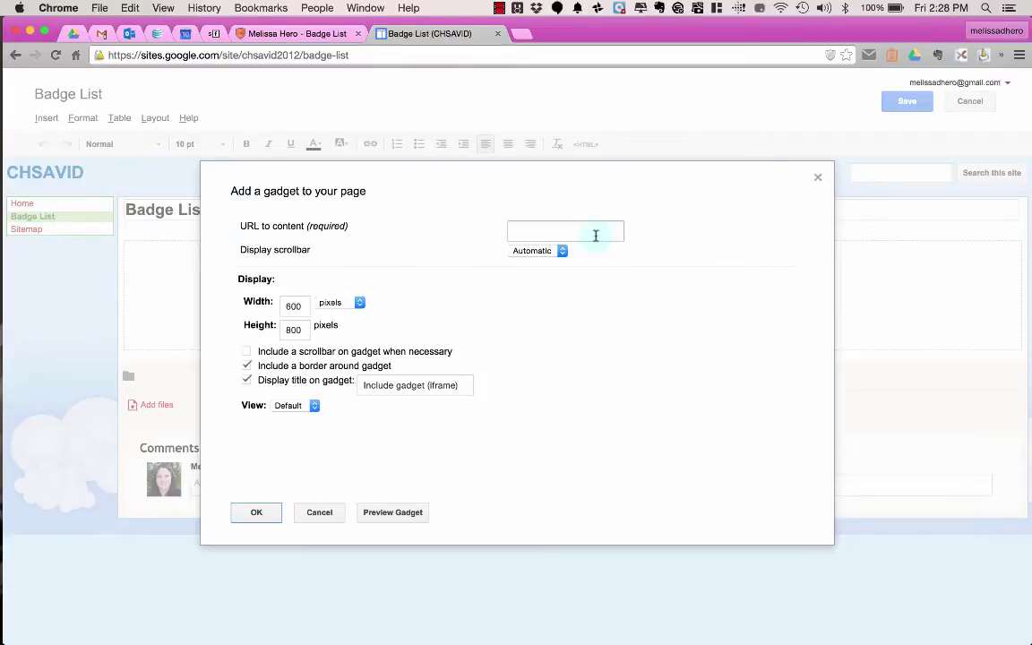
- Paste the copied badge profile address as the gadget's content URL and set its width to 1000 pixels
click(594, 234)
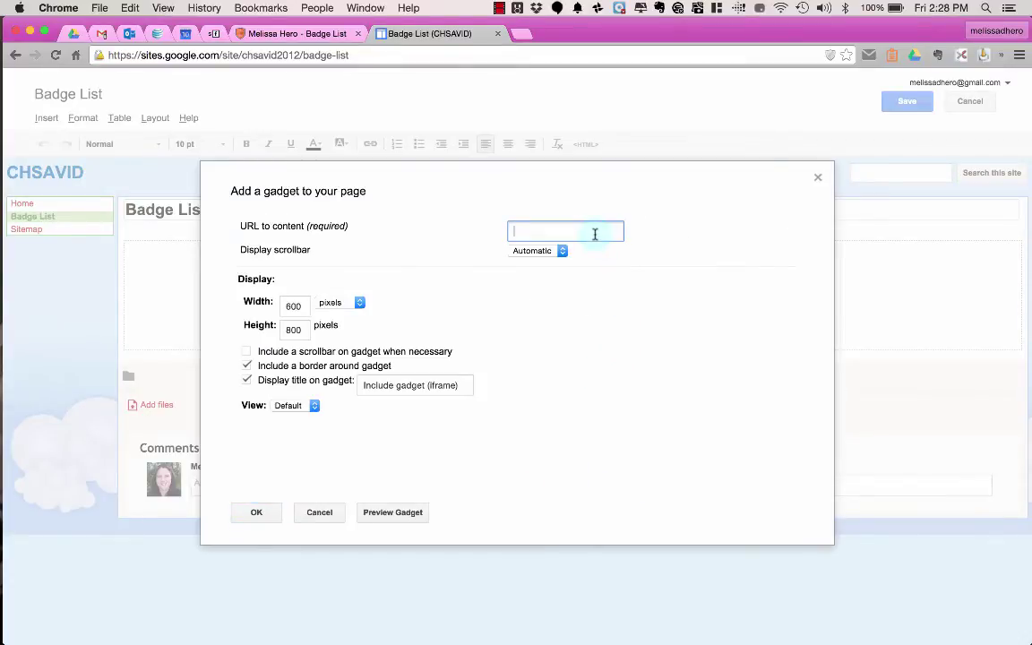
key(super+v)
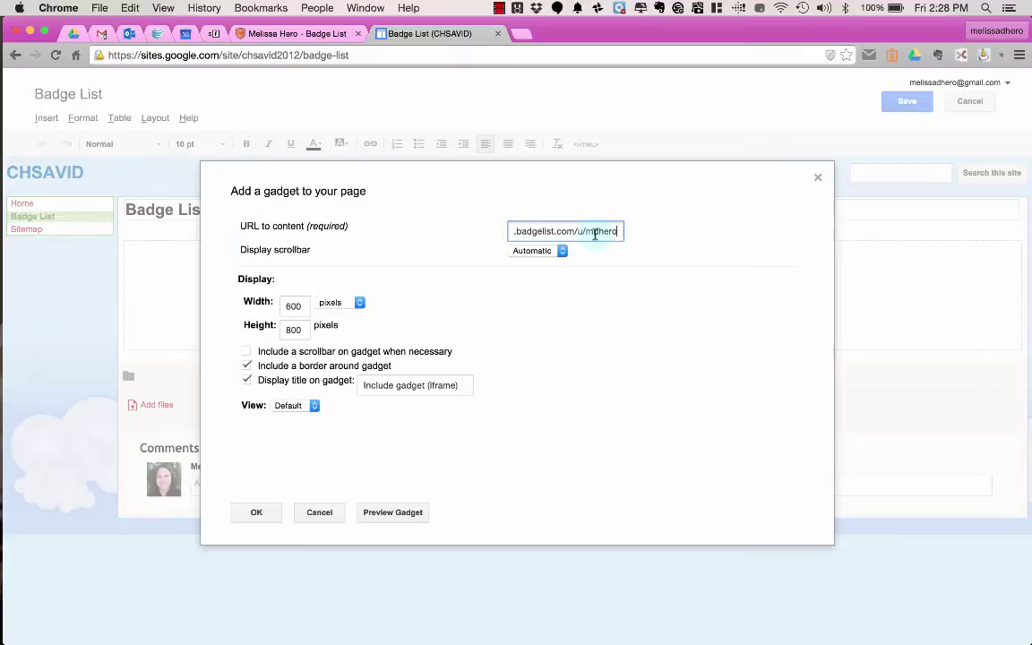
click(276, 306)
text(1000)
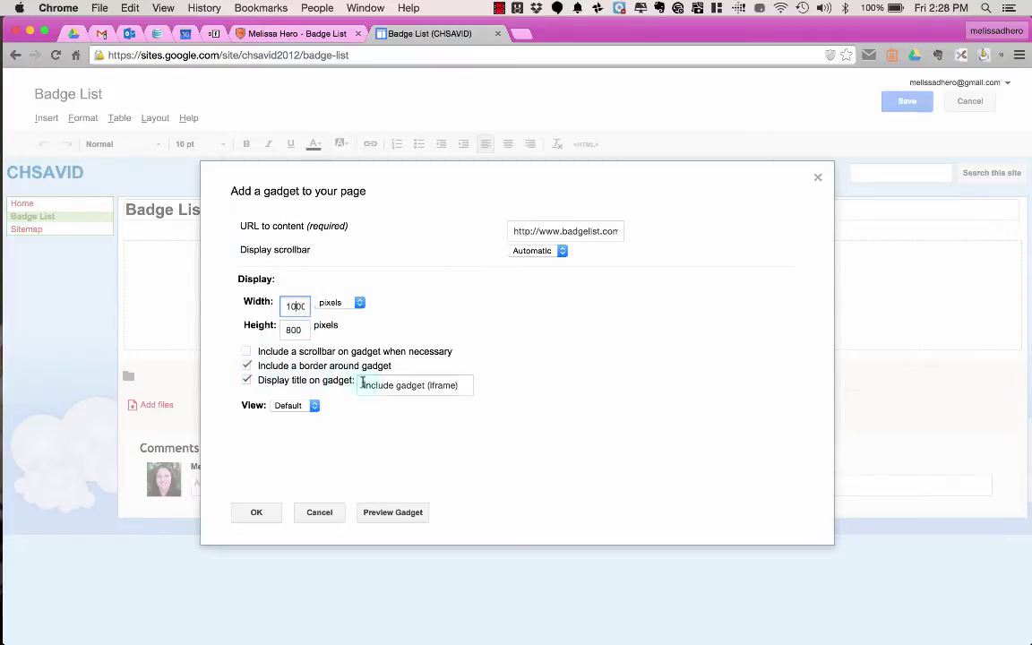
- Set the gadget's display title to the owner's first name followed by "'s Badges" and insert it into the page
drag(363, 385, 476, 386)
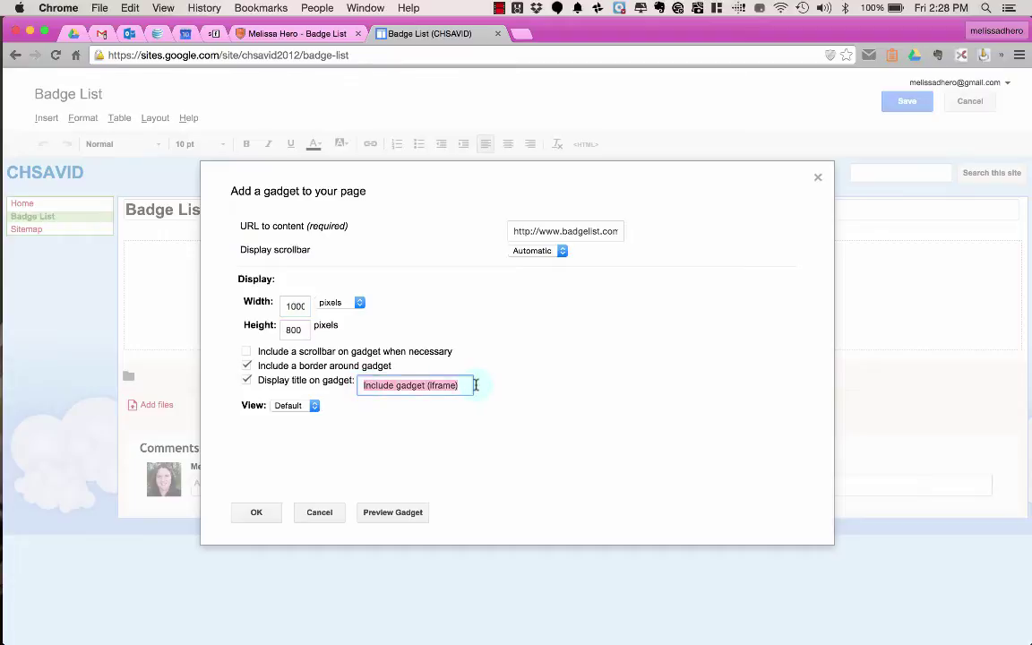
text(Melissa)
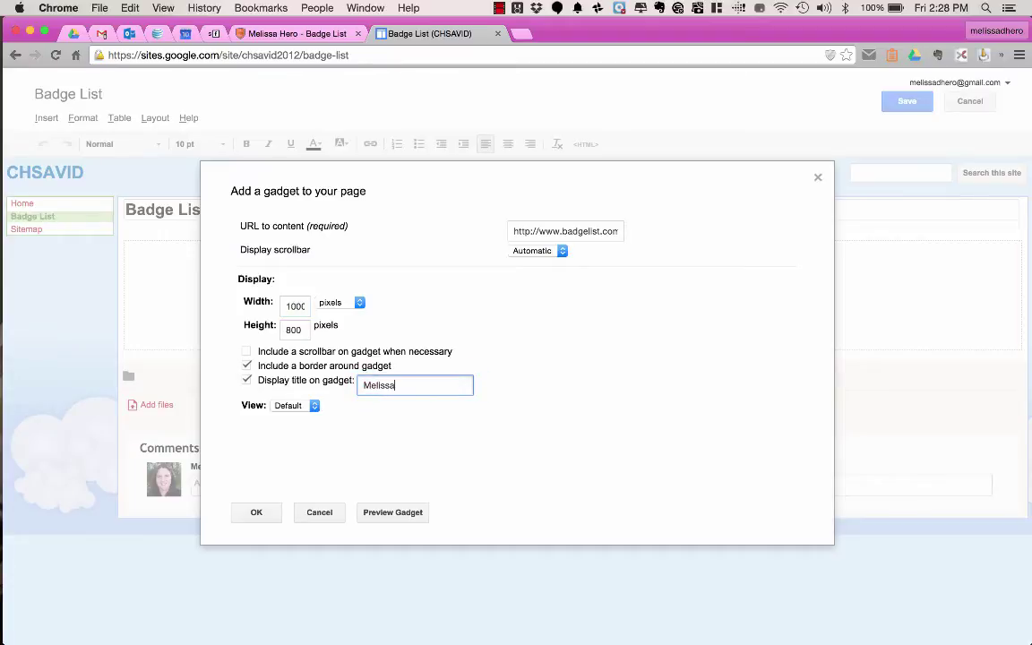
text('s Badges)
click(268, 516)
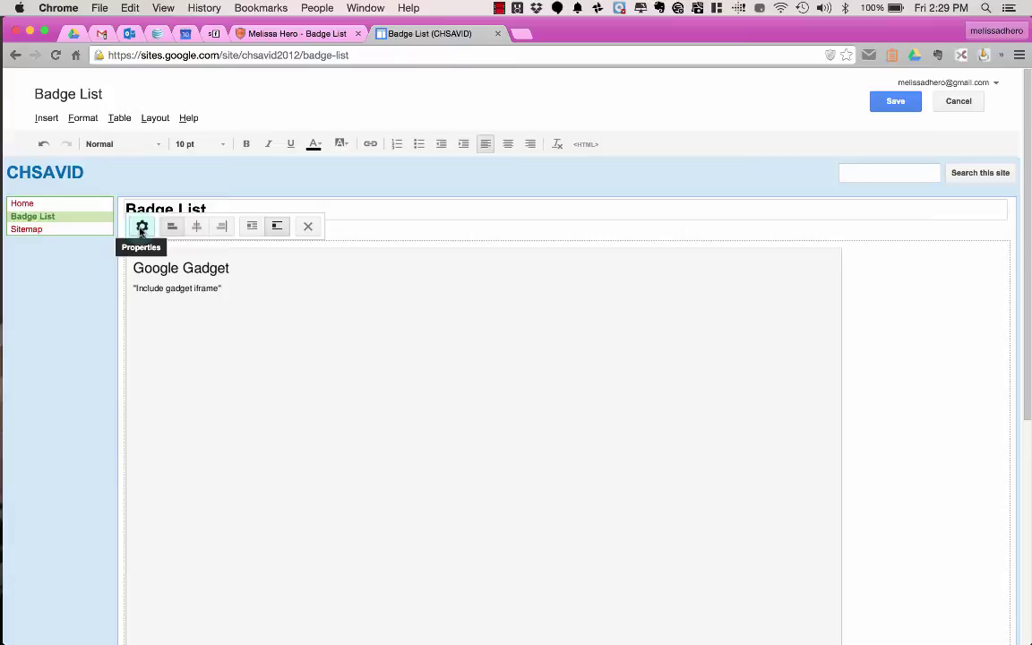
- Center the inserted gadget on the Badge List page and save the page
click(197, 226)
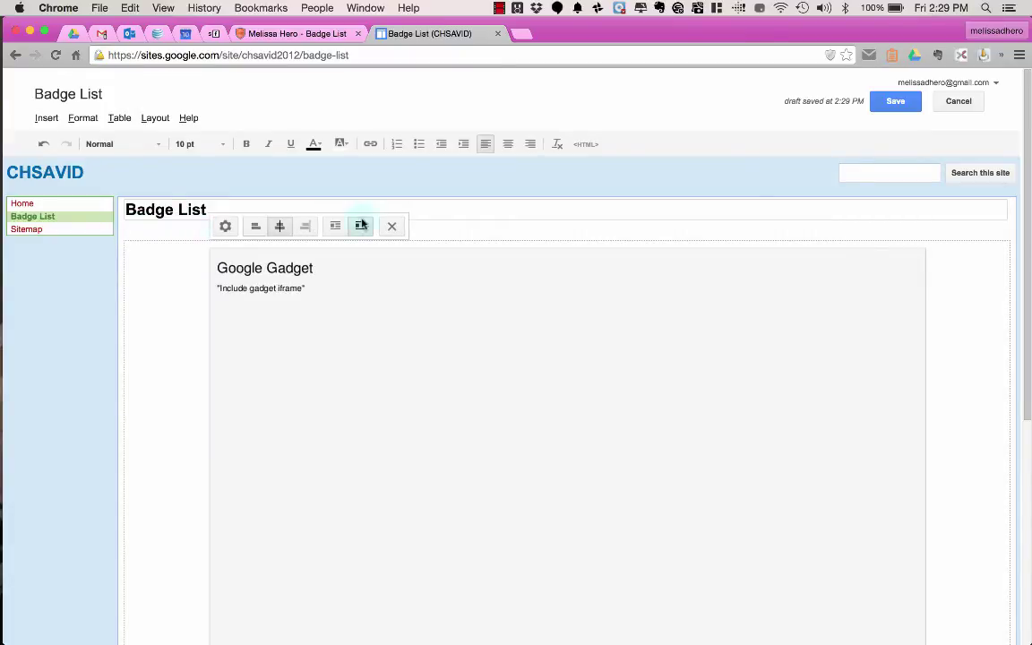
click(901, 105)
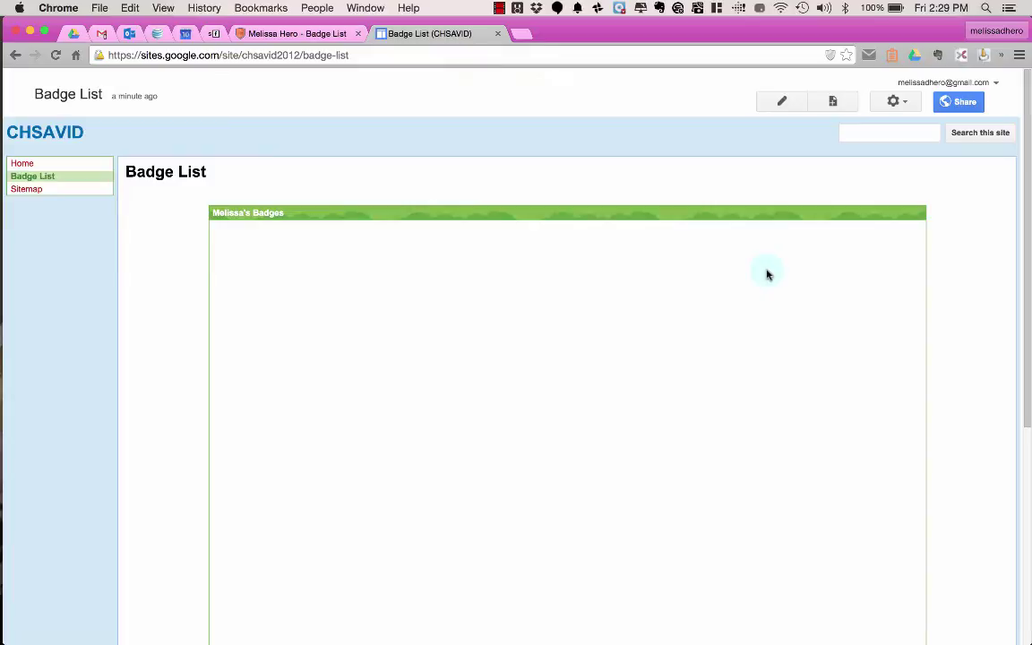
- Allow the browser to load the page's unsafe scripts and look through the embedded badge profile
click(830, 57)
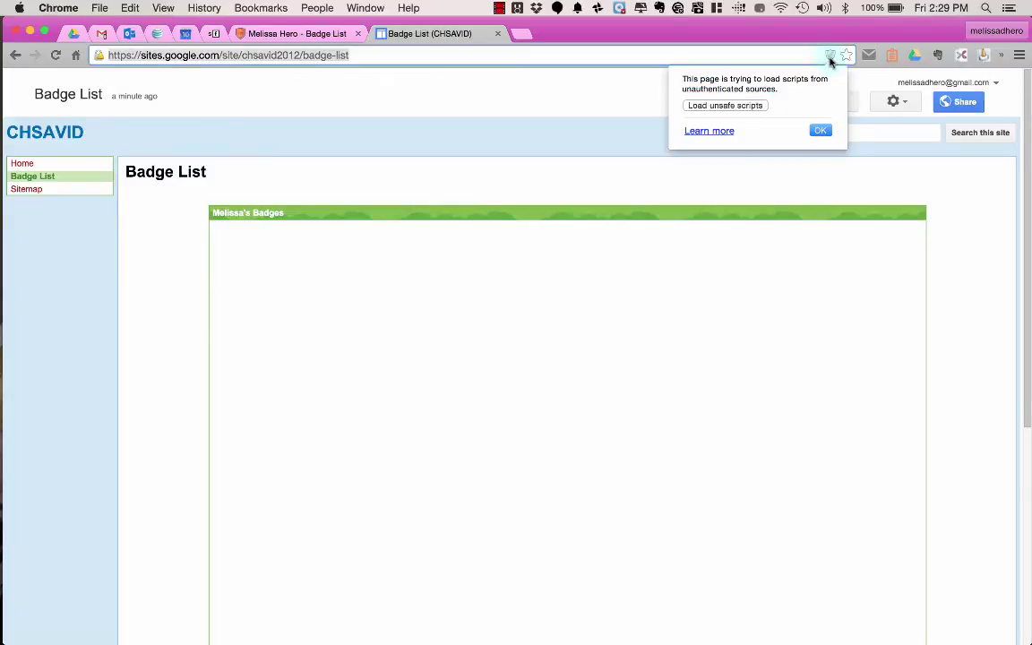
click(741, 107)
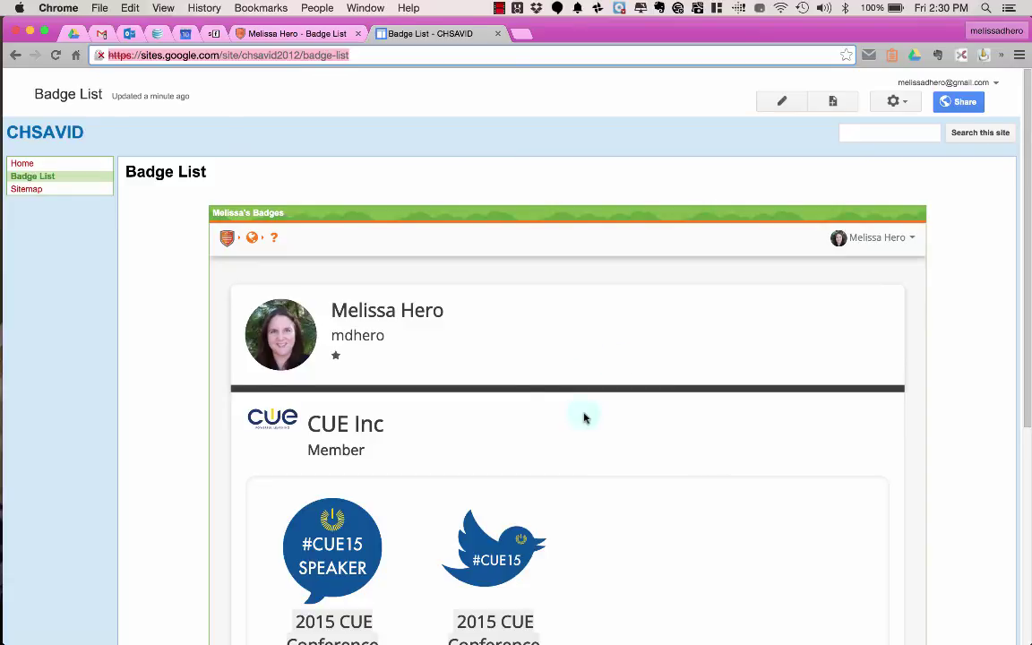
scroll(583, 417, down, 3)
scroll(584, 416, down, 8)
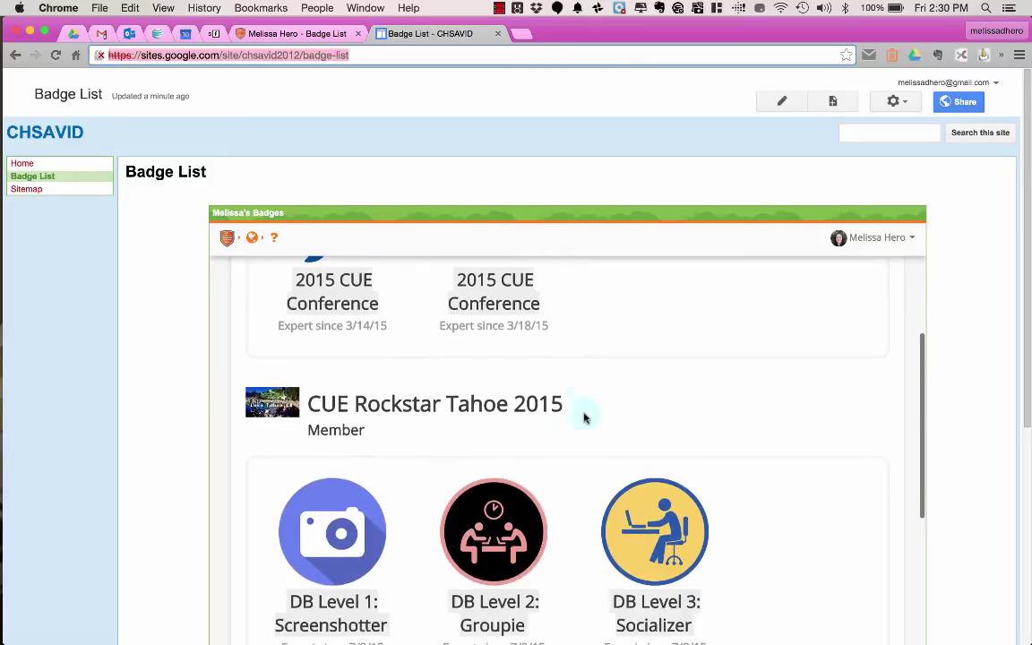
scroll(583, 417, up, 8)
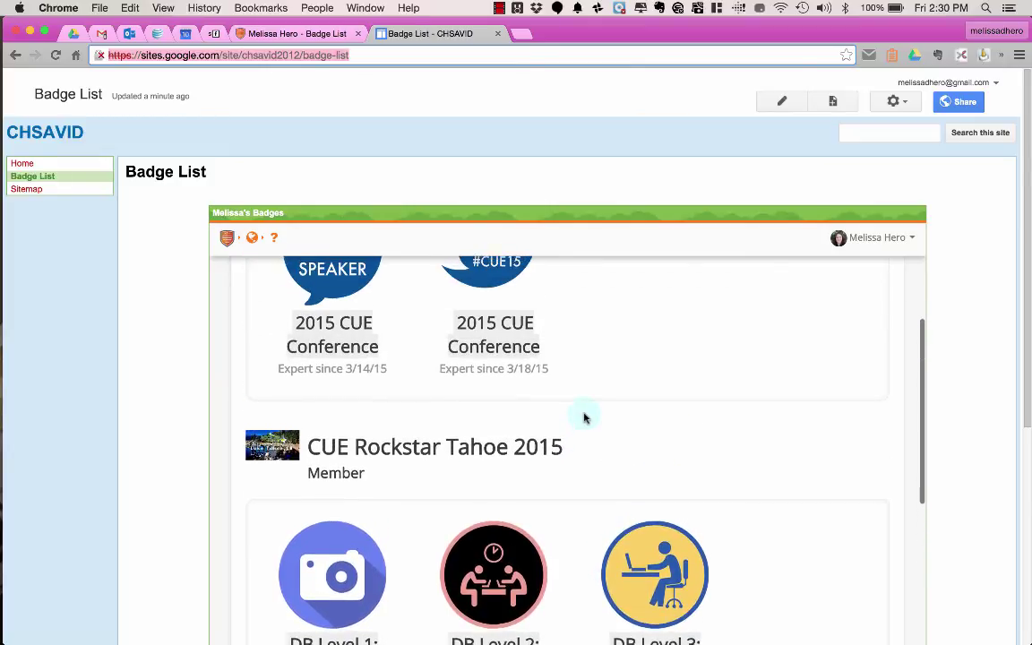
scroll(584, 417, up, 2)
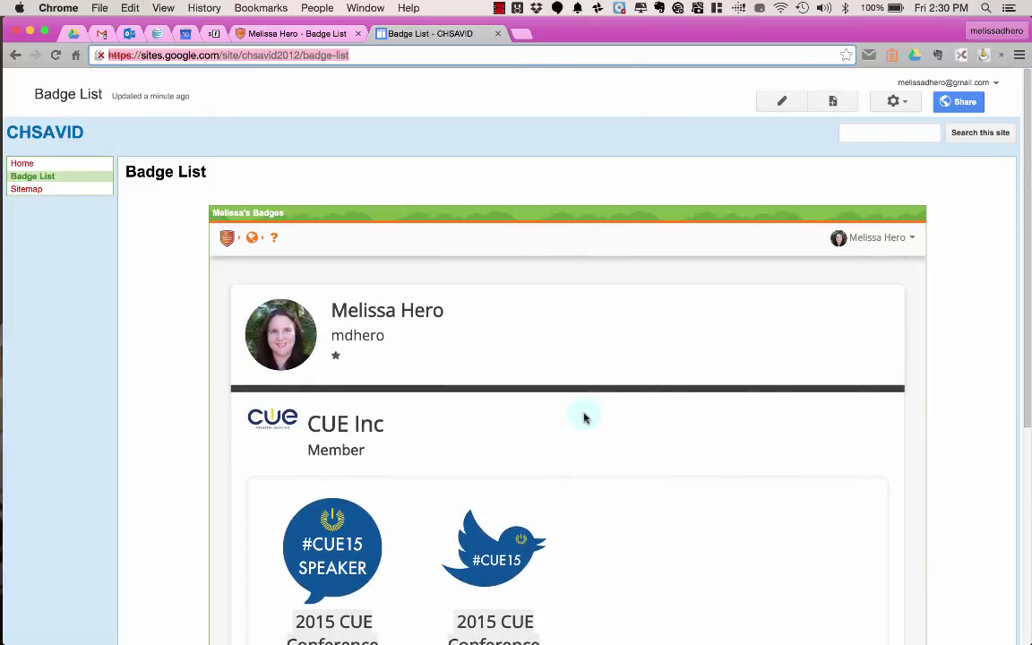